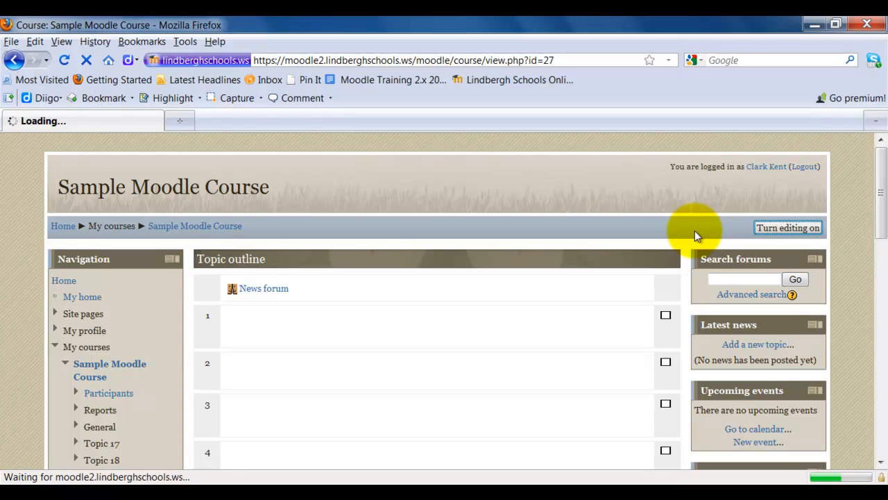
# - Add an "Upload a single file" assignment to the course's general section above topic 1
pyautogui.click(640, 321)
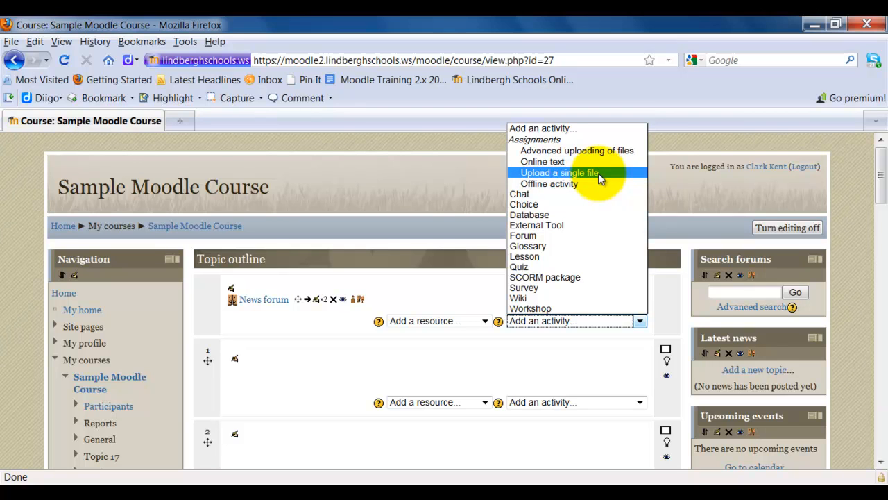
pyautogui.click(598, 173)
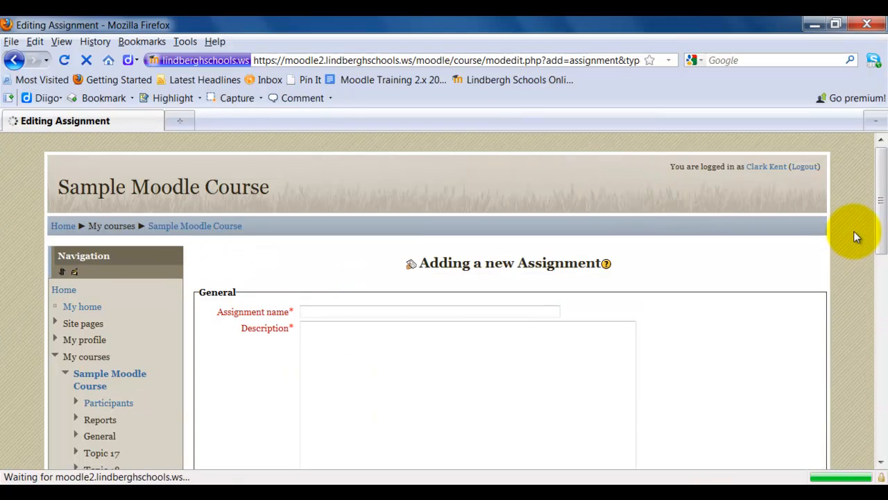
pyautogui.scroll(-4, 853, 231)
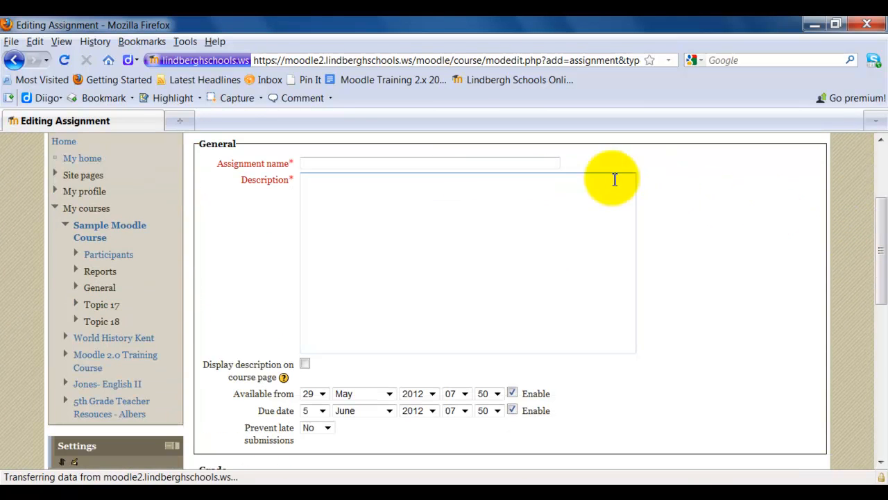
# - Name the assignment "US History Paper"
pyautogui.click(521, 162)
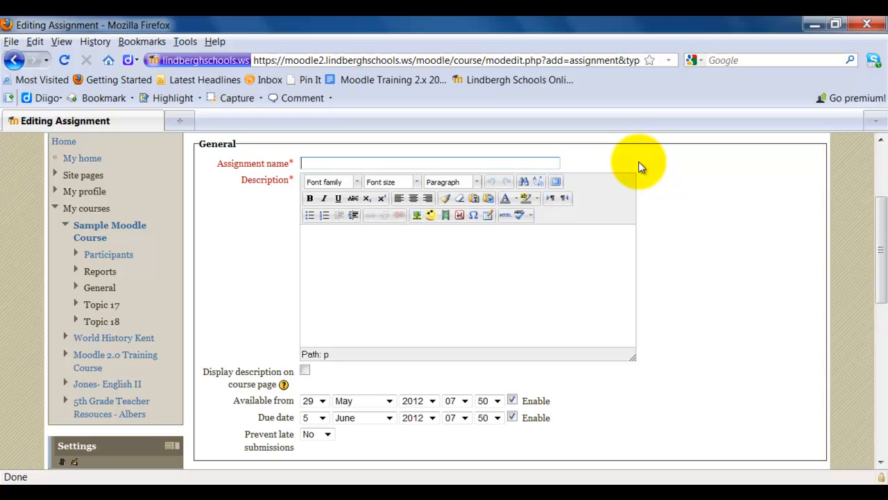
pyautogui.write('USW Hsitory Paper')
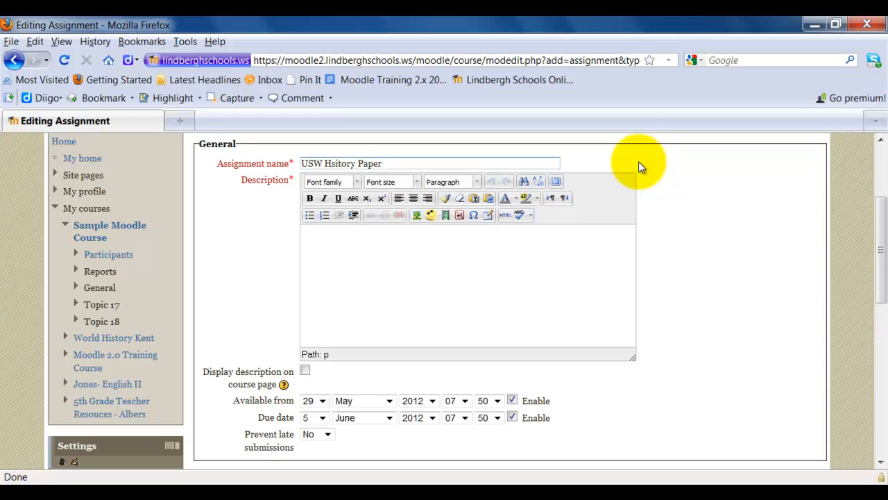
pyautogui.press('Left')
pyautogui.press('Left')
pyautogui.press('Left')
pyautogui.press('BackSpace')
pyautogui.press('BackSpace')
pyautogui.press('BackSpace')
pyautogui.press('BackSpace')
pyautogui.press('BackSpace')
pyautogui.press('BackSpace')
pyautogui.press('BackSpace')
pyautogui.press('BackSpace')
pyautogui.press('BackSpace')
pyautogui.press('BackSpace')
pyautogui.write('S Hsi')
pyautogui.press('BackSpace')
pyautogui.press('BackSpace')
pyautogui.write('istory')
# - Copy the assignment name "US History Paper" into the assignment's description
pyautogui.moveTo(396, 165); pyautogui.dragTo(292, 162)
pyautogui.rightClick(345, 164)
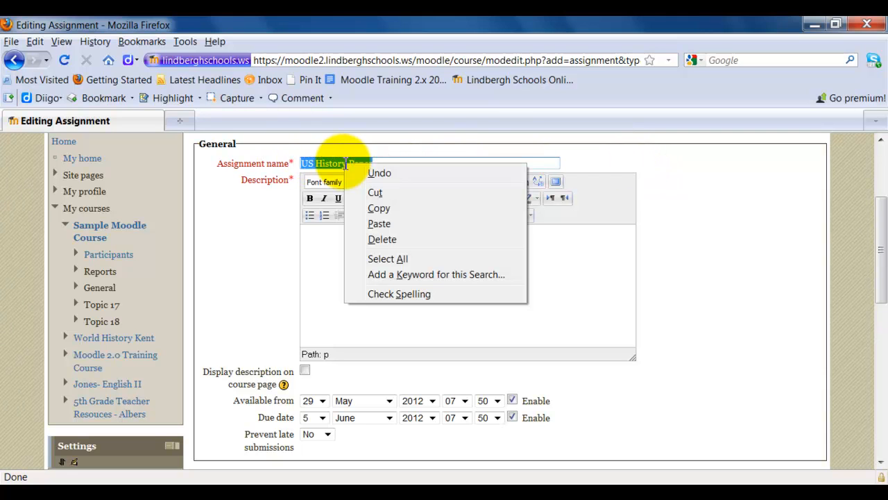
pyautogui.click(400, 207)
pyautogui.click(376, 237)
pyautogui.hotkey('ctrl', 'v')
# - Set the assignment's maximum upload size to 500MB
pyautogui.scroll(-4, 732, 356)
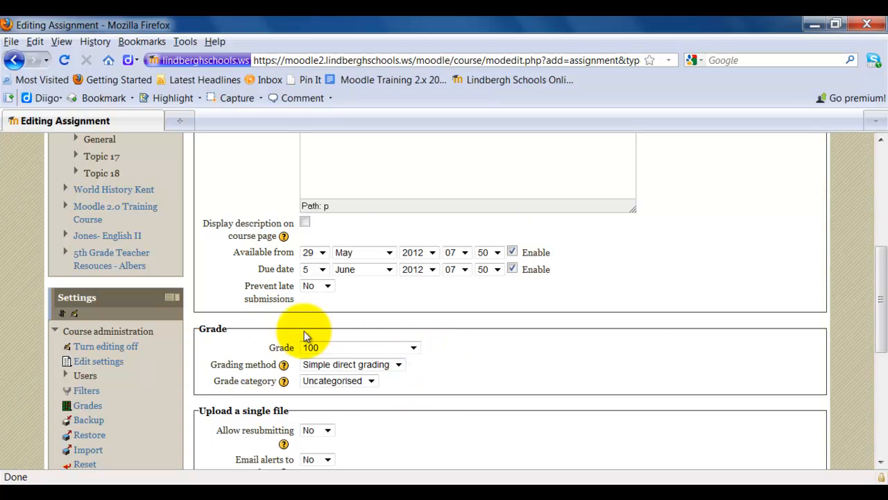
pyautogui.scroll(-4, 597, 416)
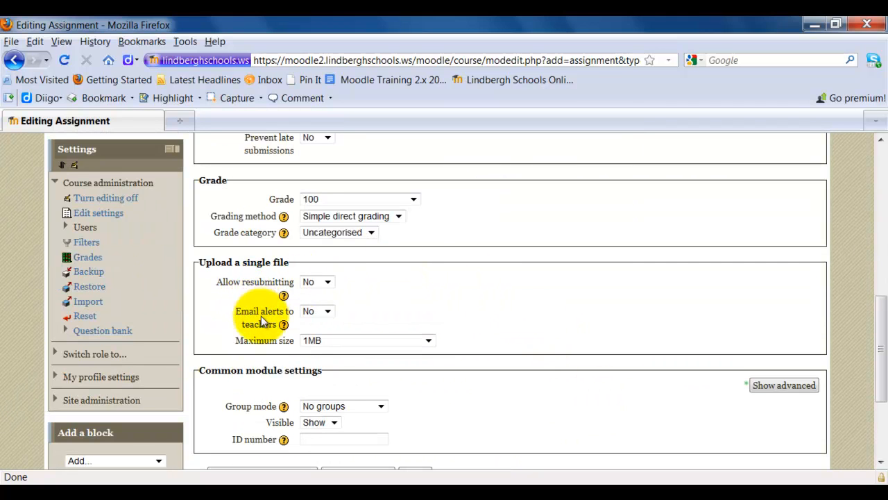
pyautogui.click(342, 342)
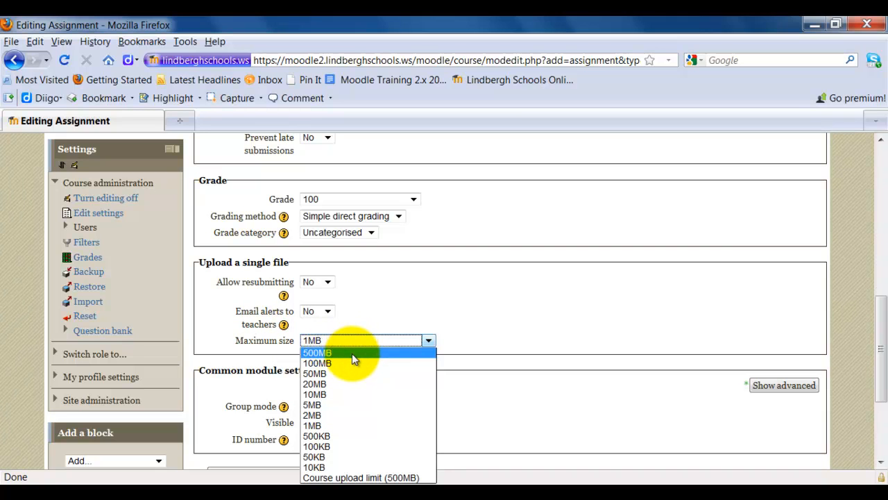
pyautogui.click(352, 353)
# - Save the assignment with a return to the course page, and turn course editing off
pyautogui.scroll(-4, 510, 309)
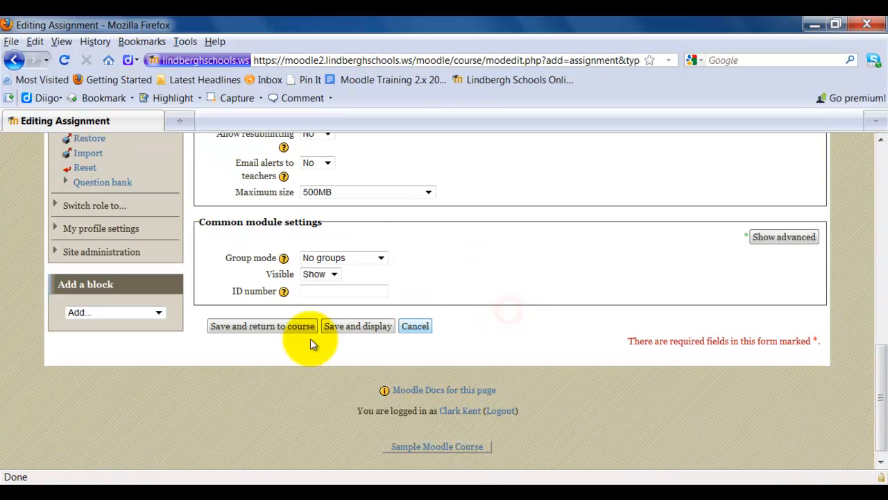
pyautogui.click(258, 326)
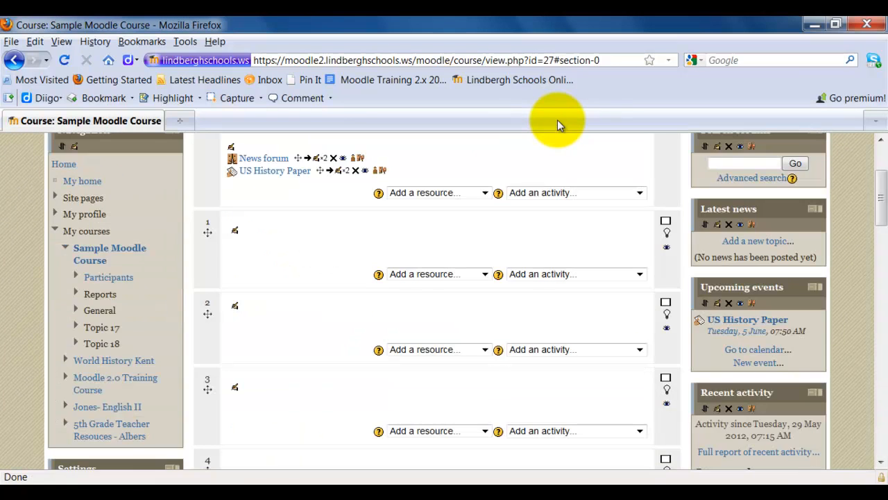
pyautogui.scroll(2, 337, 254)
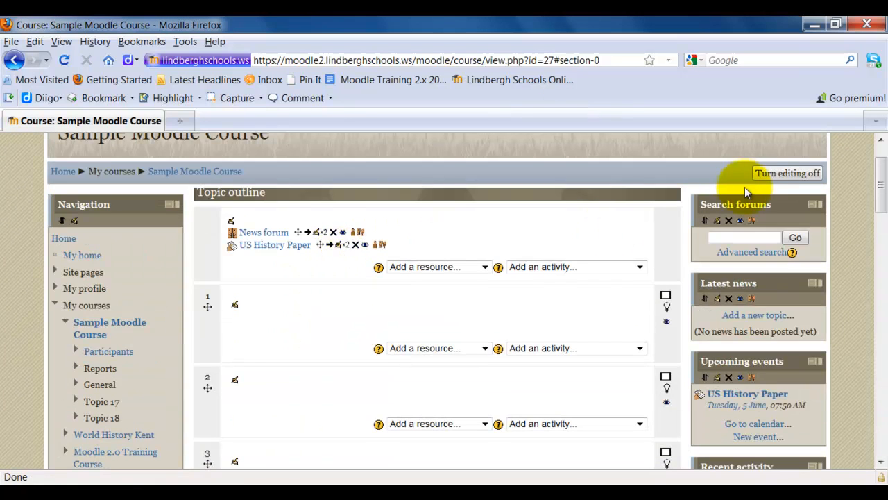
pyautogui.click(776, 176)
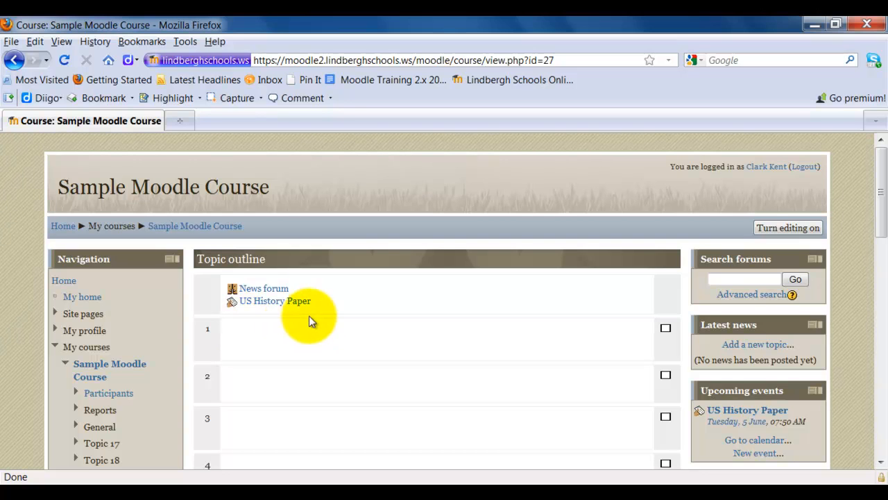
# - Turn course editing on and open the activity choices for the general section above topic 1
pyautogui.click(796, 228)
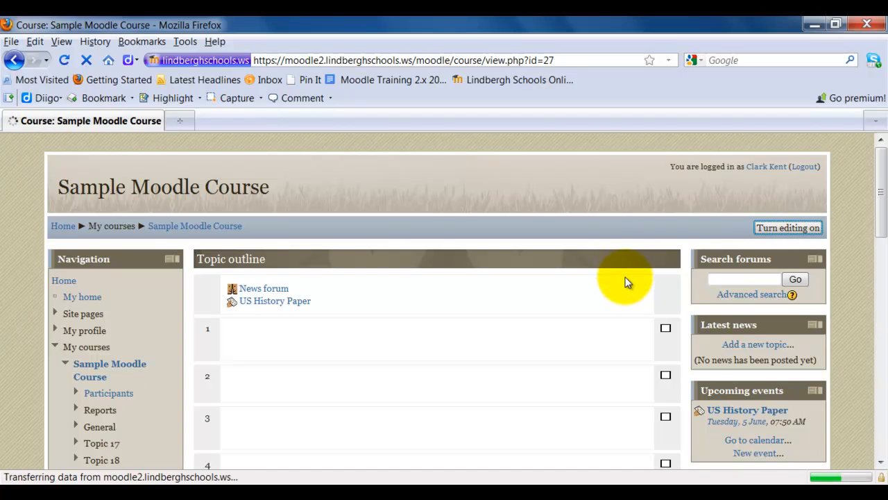
pyautogui.click(640, 335)
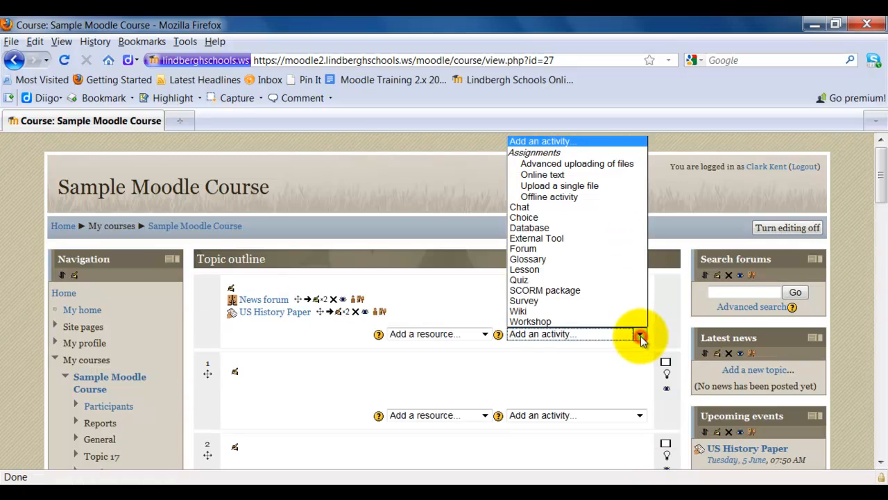